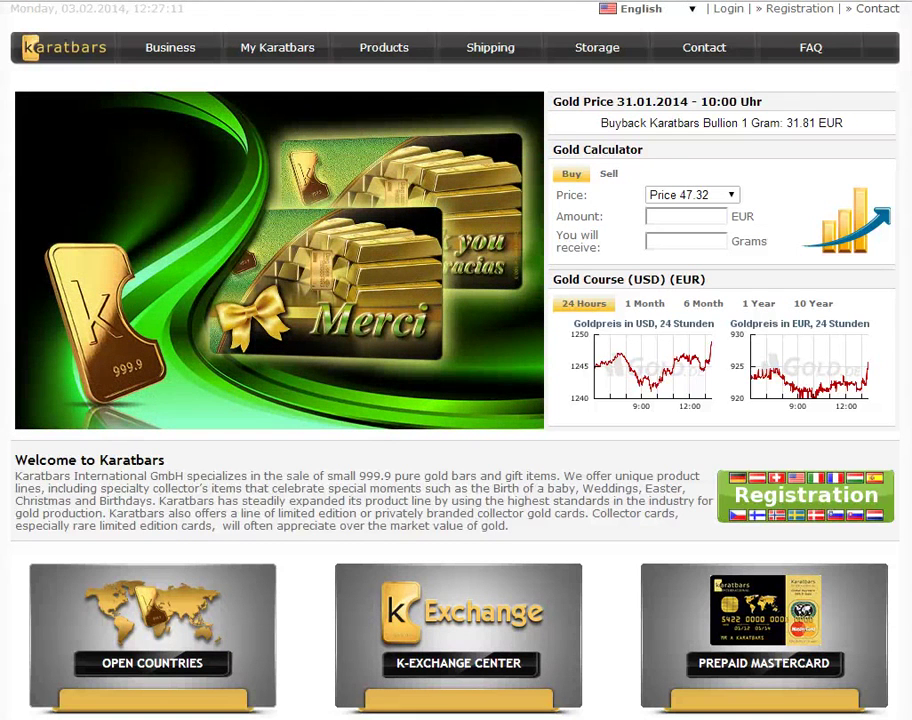
Step: Open the Karatbars International Registration Form from the home page's Registration link
left_click(802, 16)
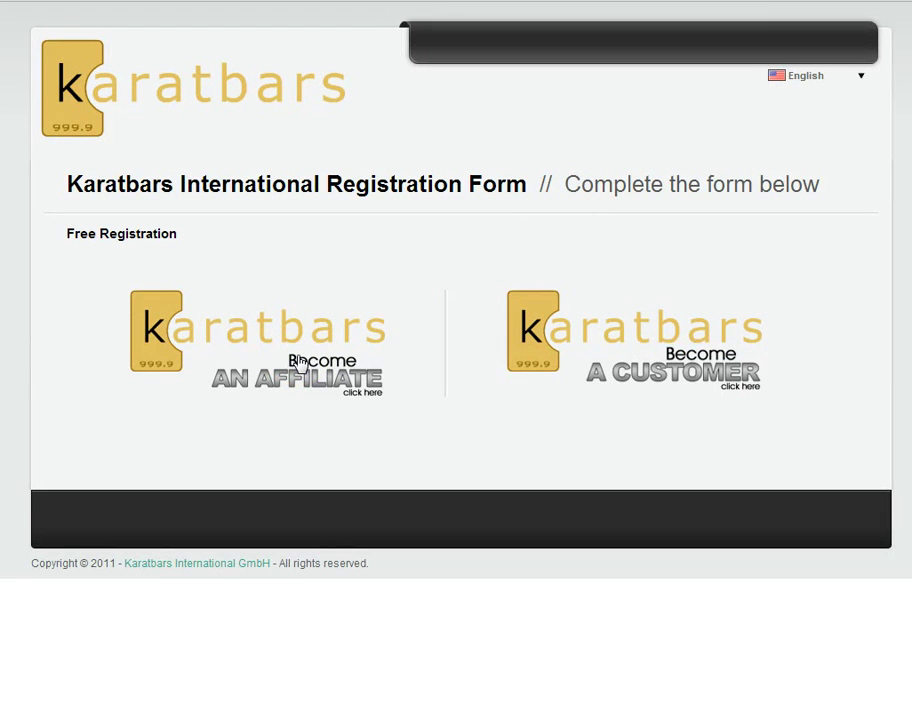
Step: Choose Become an Affiliate and look over the prefilled affiliate registration form fields
left_click(298, 360)
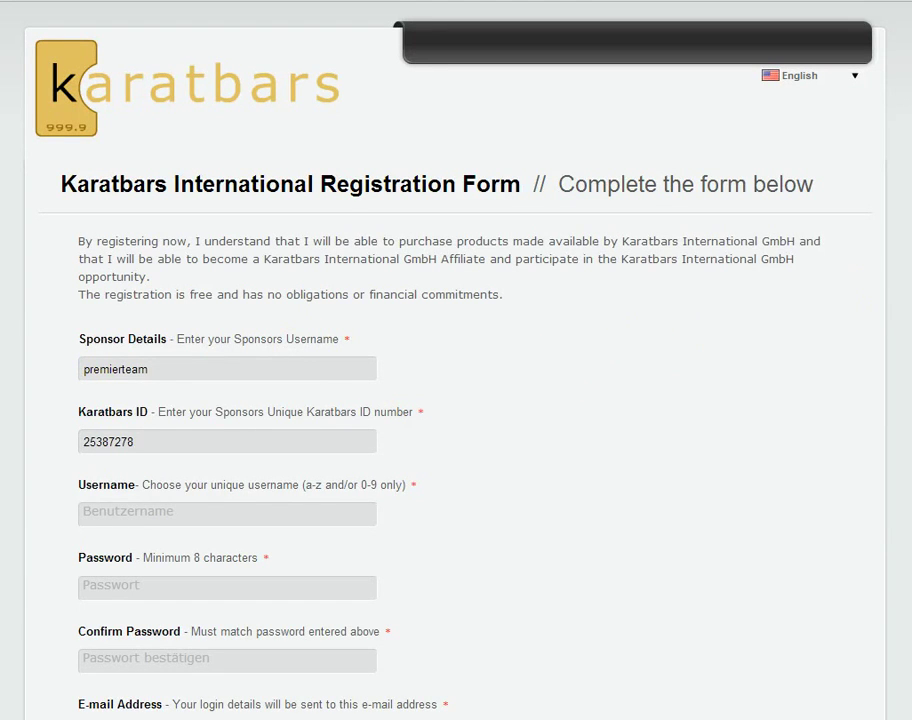
scroll(456, 400, "down", 1)
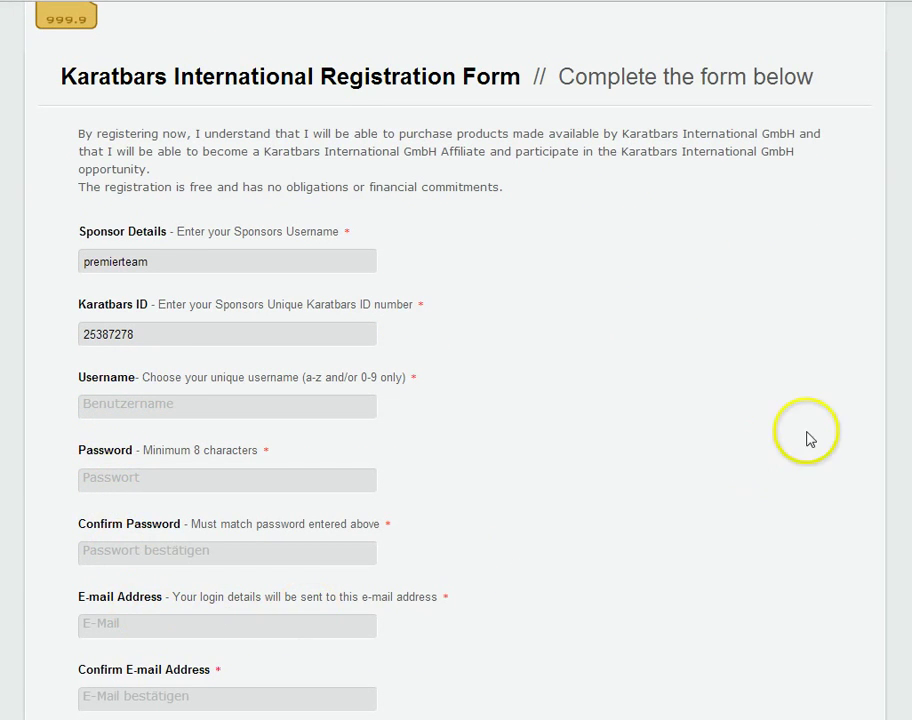
scroll(810, 440, "down", 1)
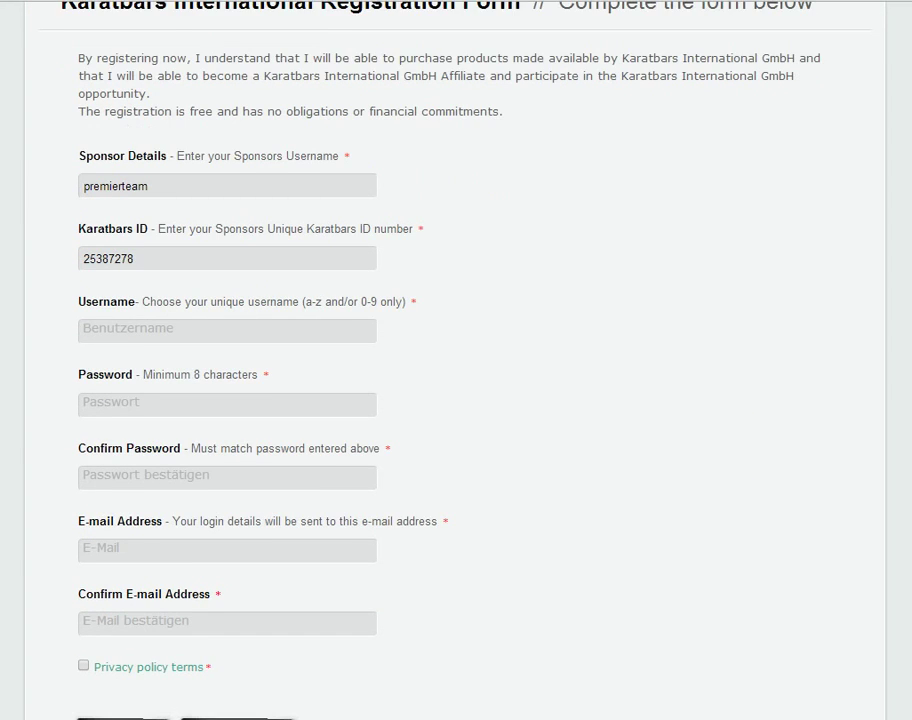
scroll(456, 400, "down", 1)
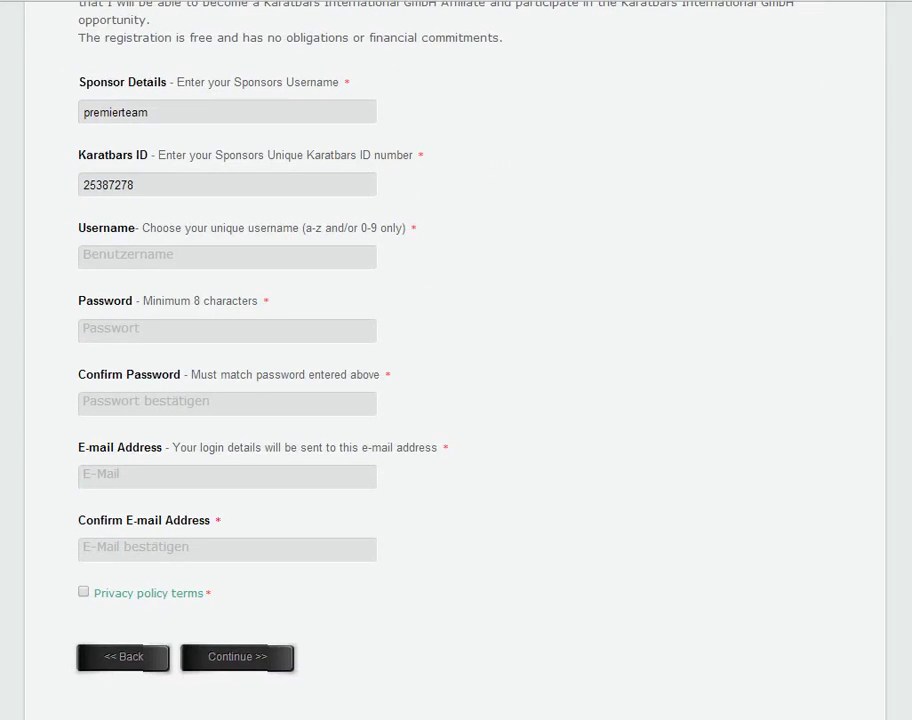
scroll(456, 400, "up", 2)
scroll(456, 400, "up", 2)
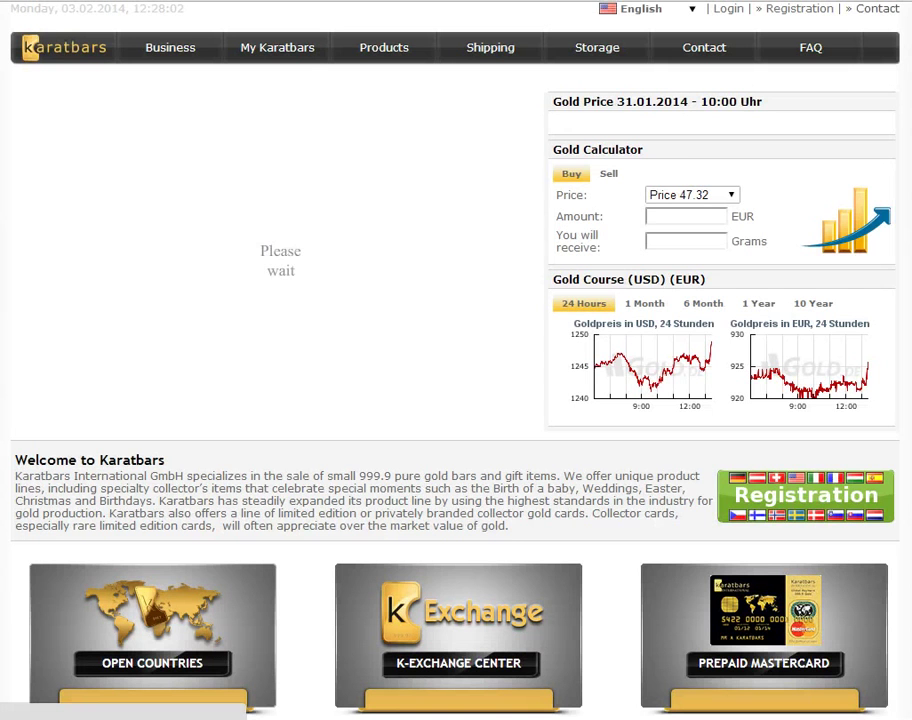
Step: Log in with the saved affiliate User-ID and password to reach the back office
left_click(726, 10)
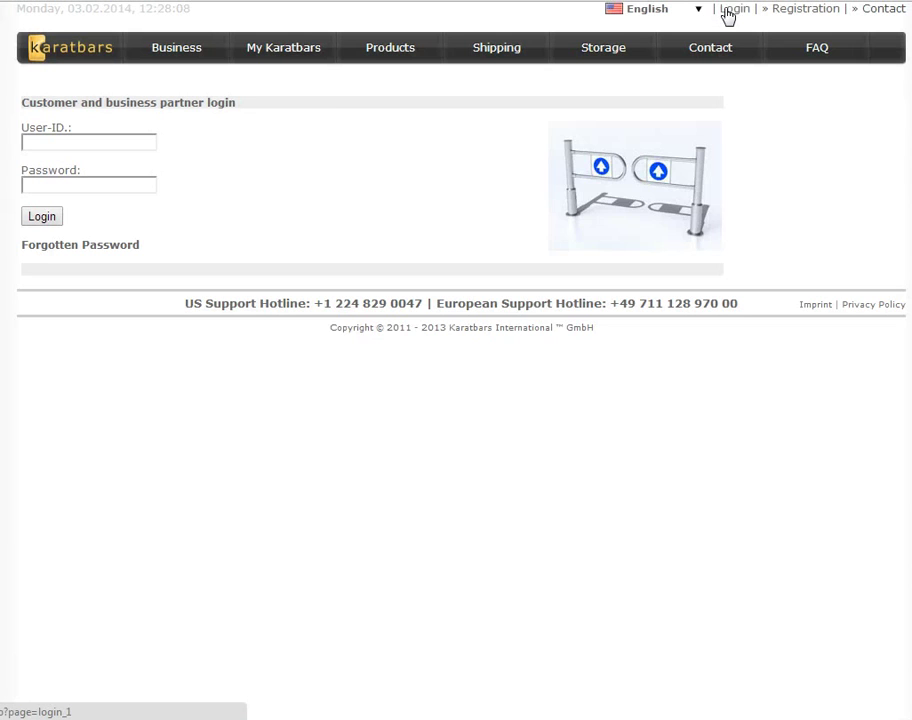
left_click(90, 148)
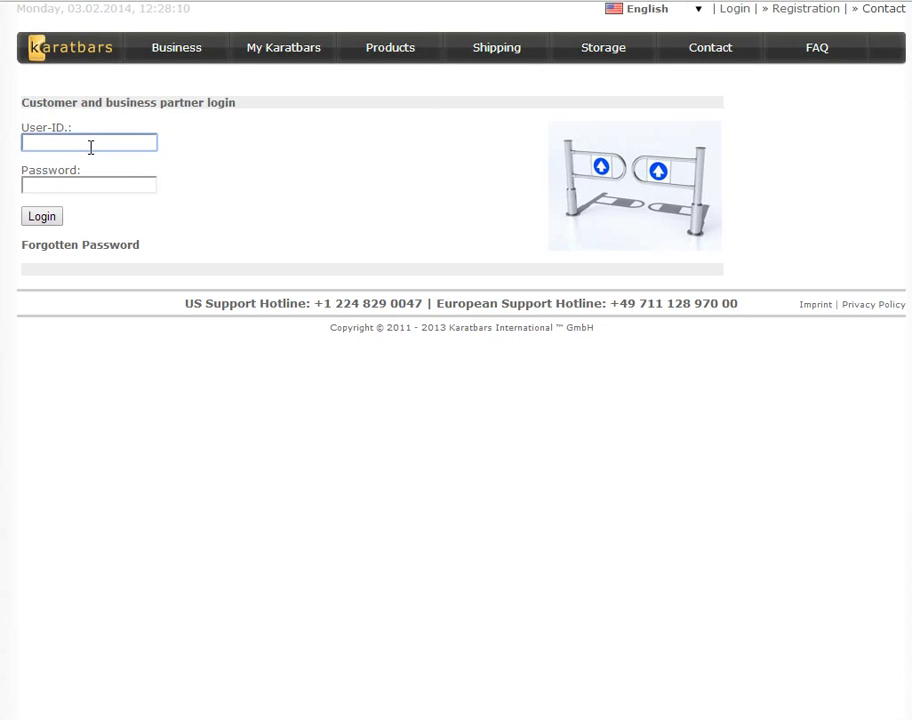
type("polly")
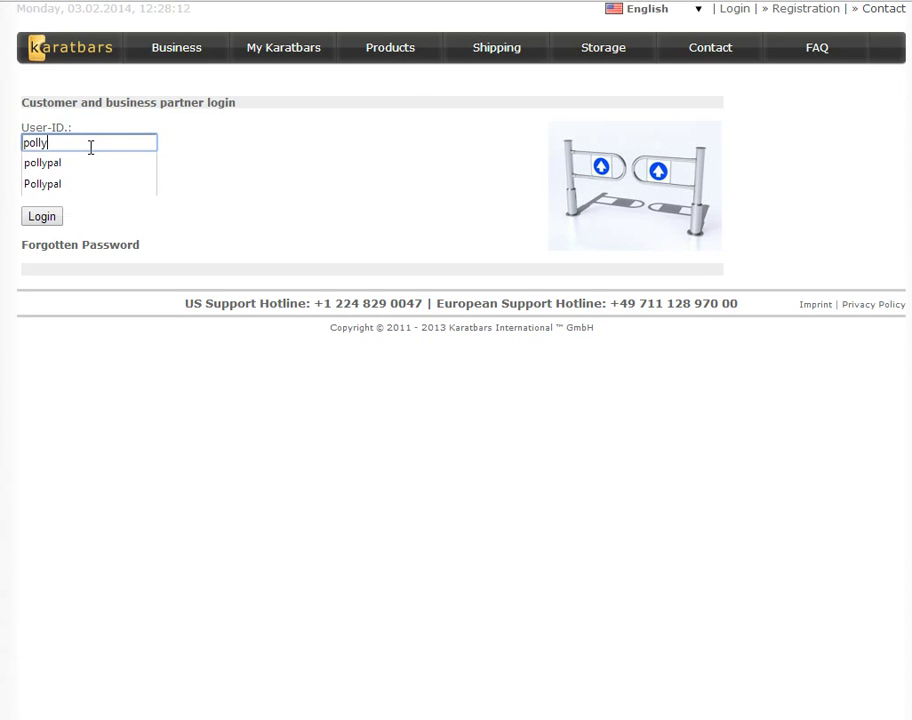
type("pal")
left_click(86, 161)
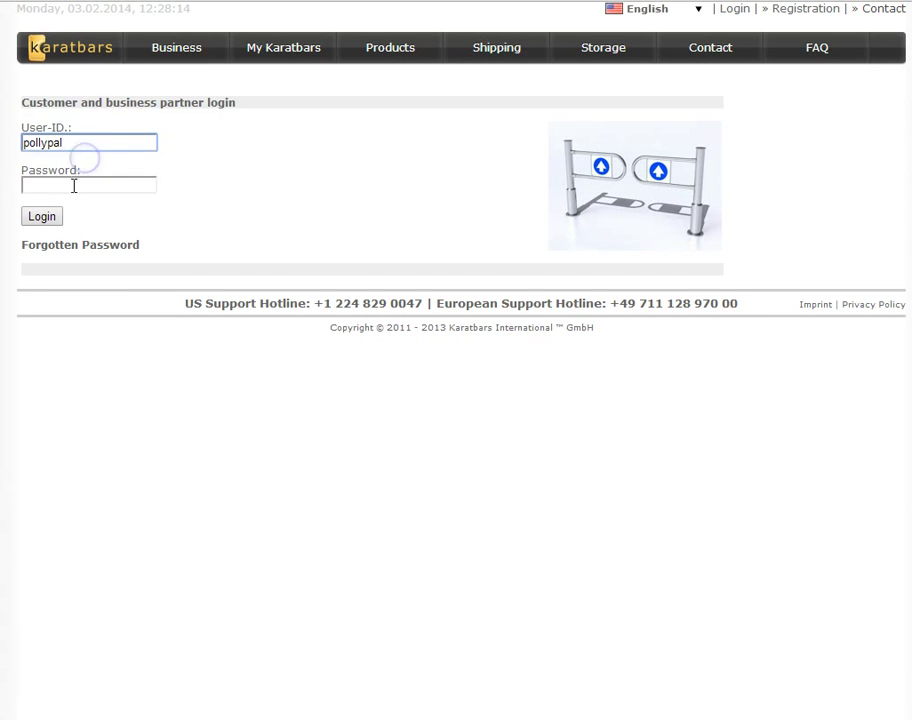
left_click(73, 187)
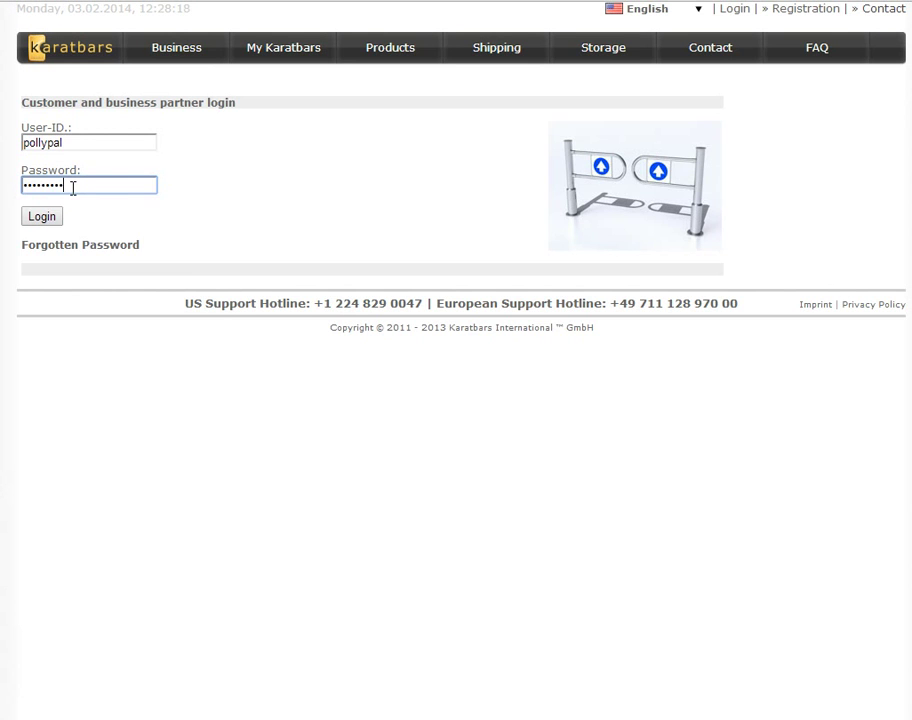
left_click(46, 216)
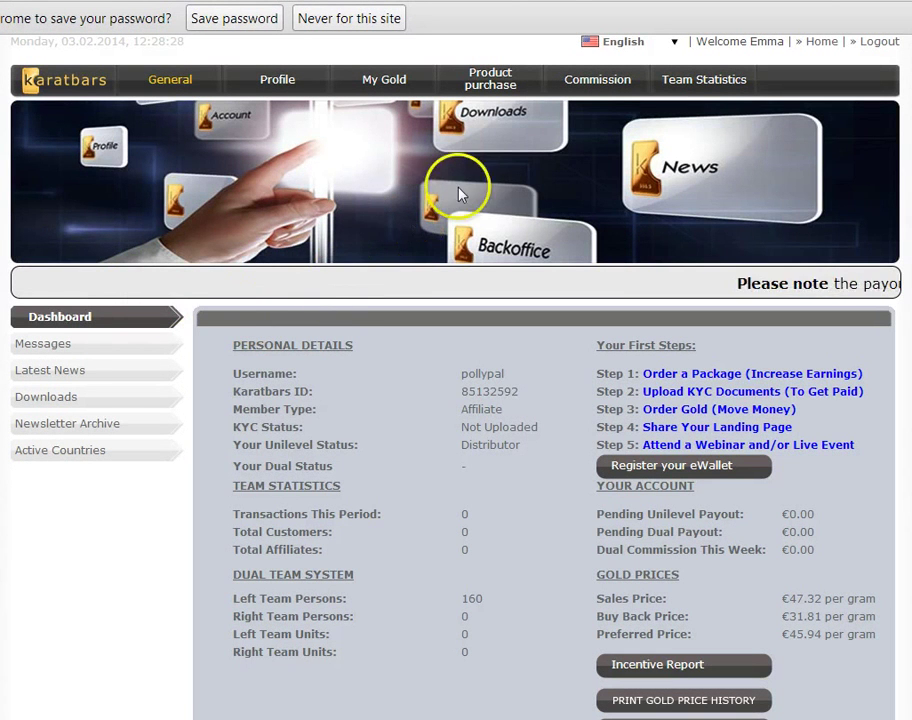
Step: Bring up the Packages entry under My Gold > Product purchase
mouse_move(390, 88)
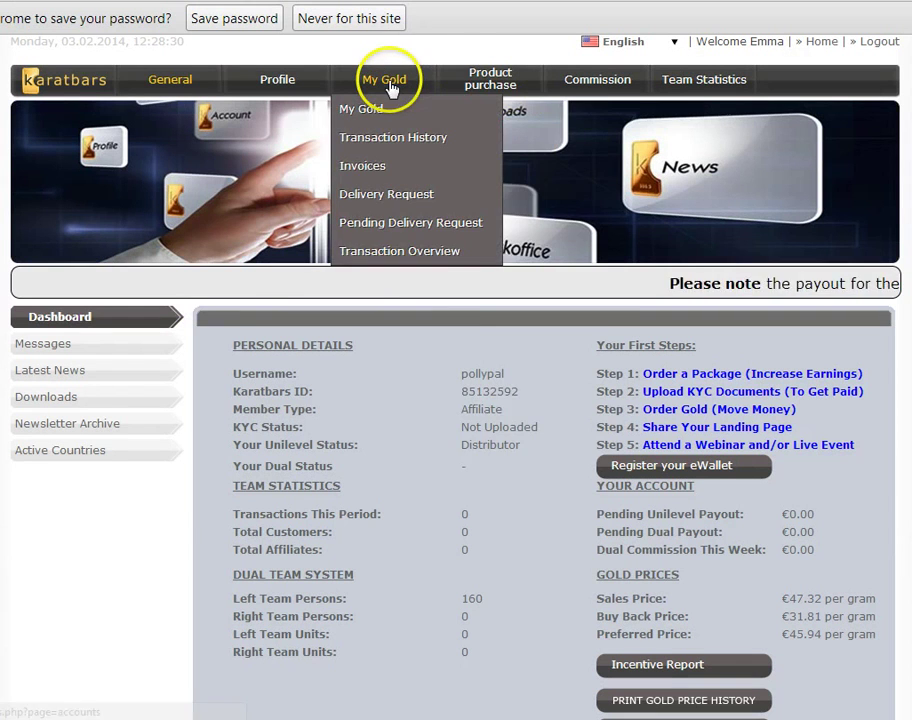
mouse_move(483, 88)
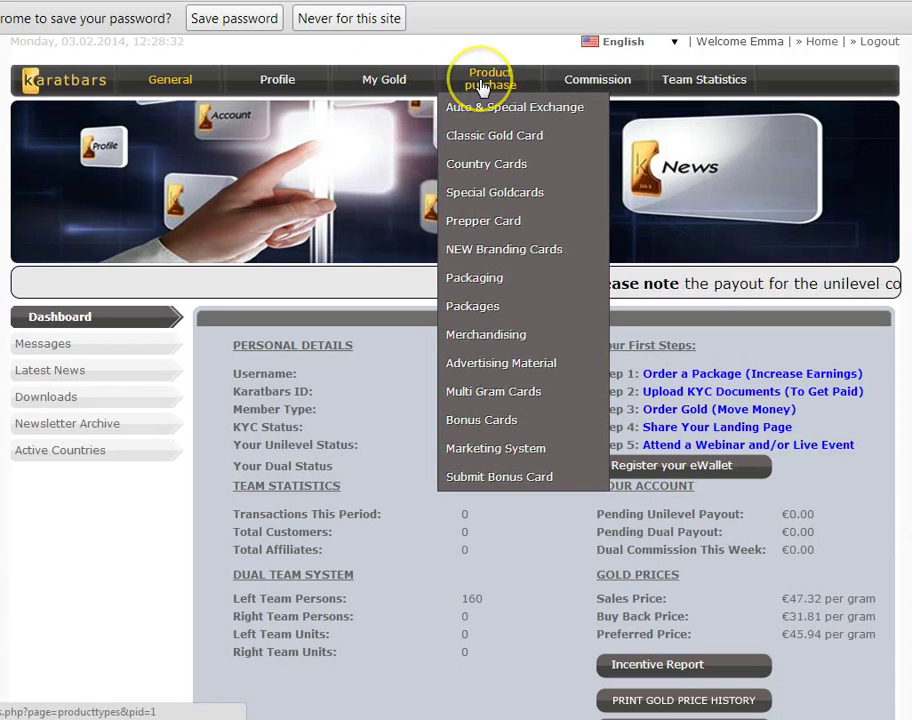
Step: Open the Packages list and scroll down to the VIP Package
left_click(474, 307)
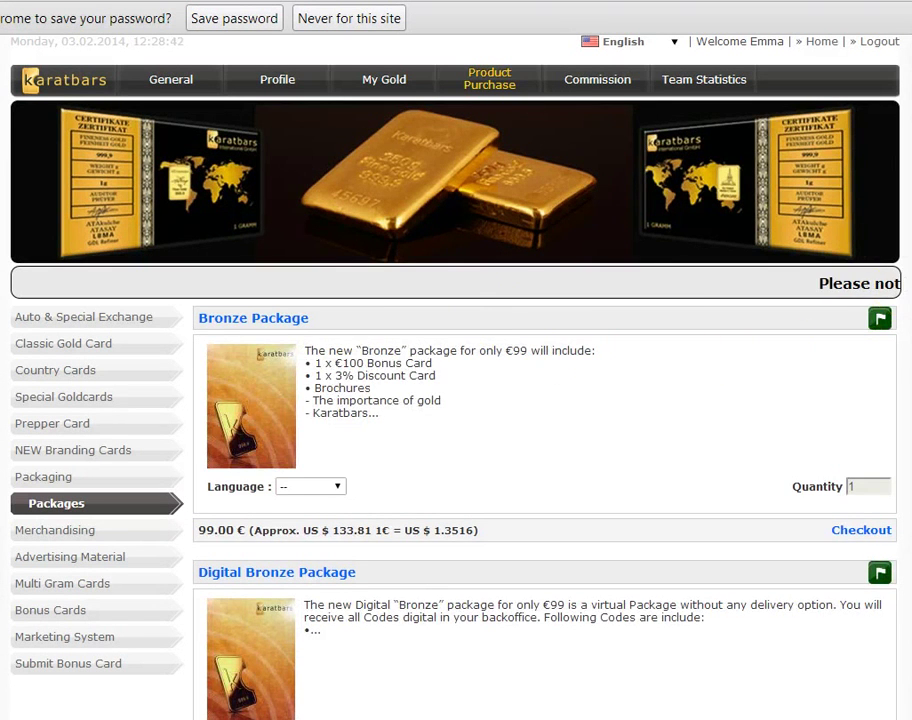
scroll(545, 450, "down", 5)
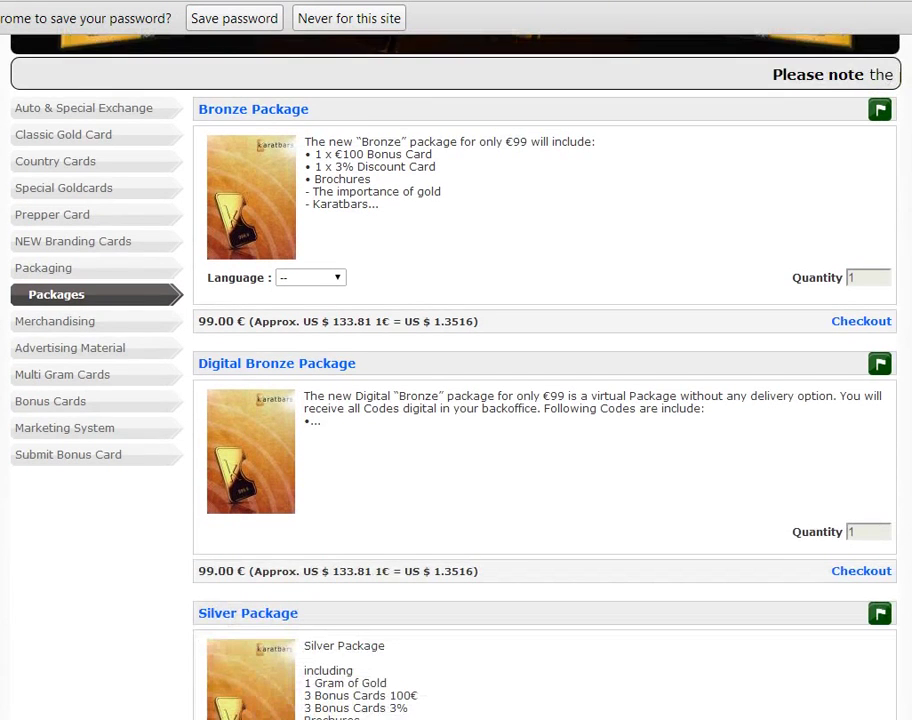
scroll(545, 400, "down", 5)
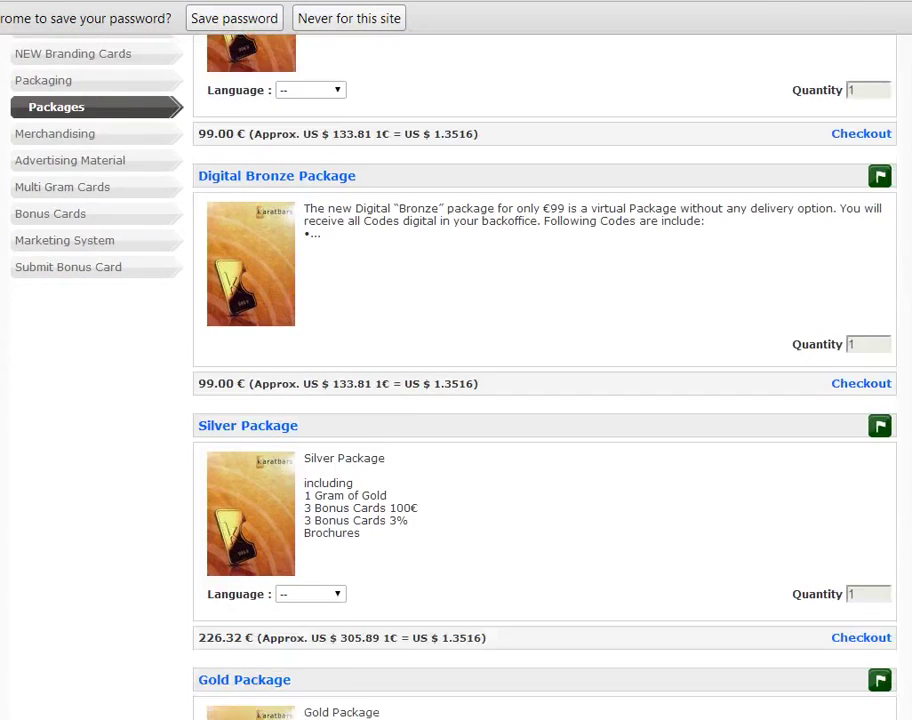
scroll(545, 400, "down", 4)
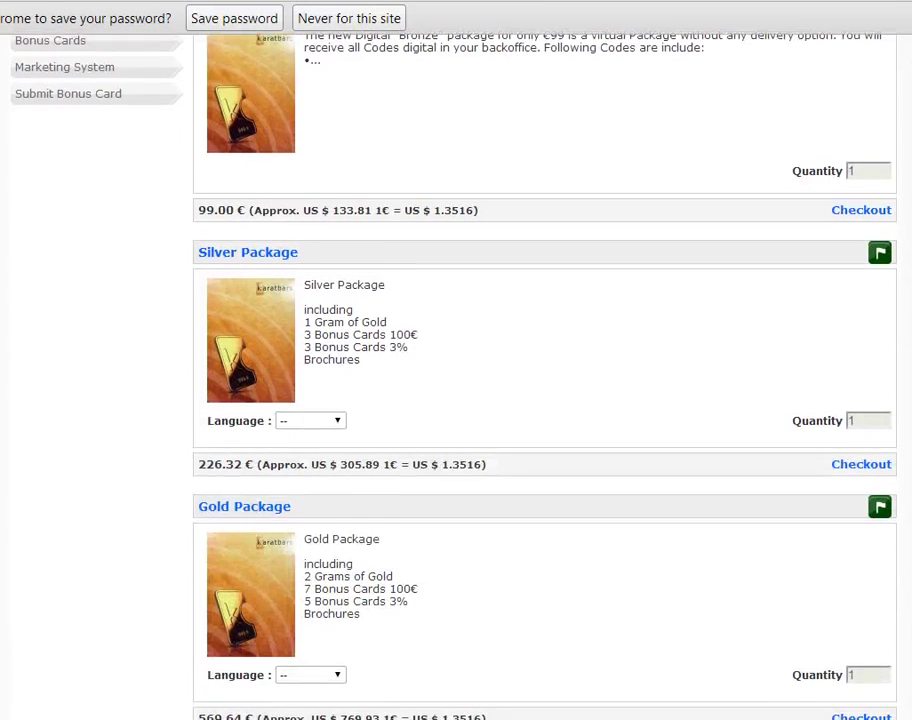
scroll(890, 388, "down", 3)
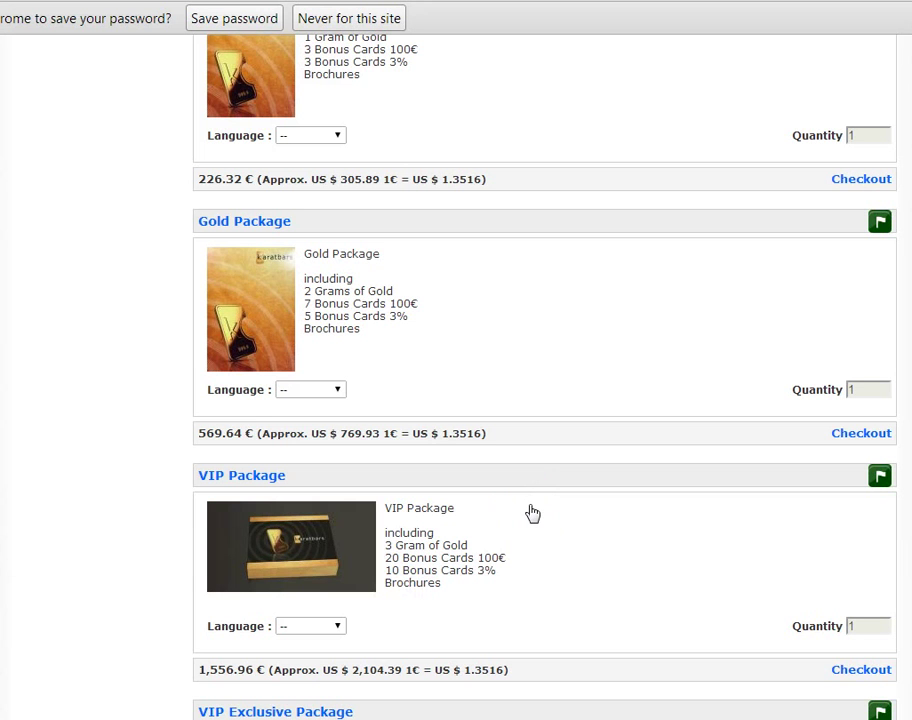
Step: Choose English for the VIP Package and proceed to its €1,556.96 checkout
left_click(337, 626)
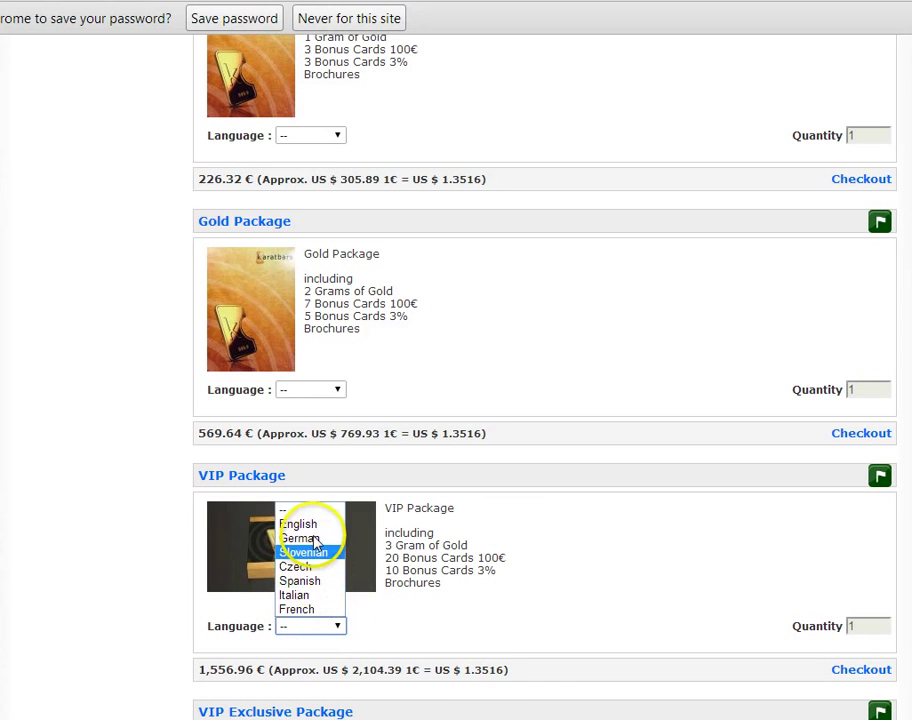
left_click(314, 524)
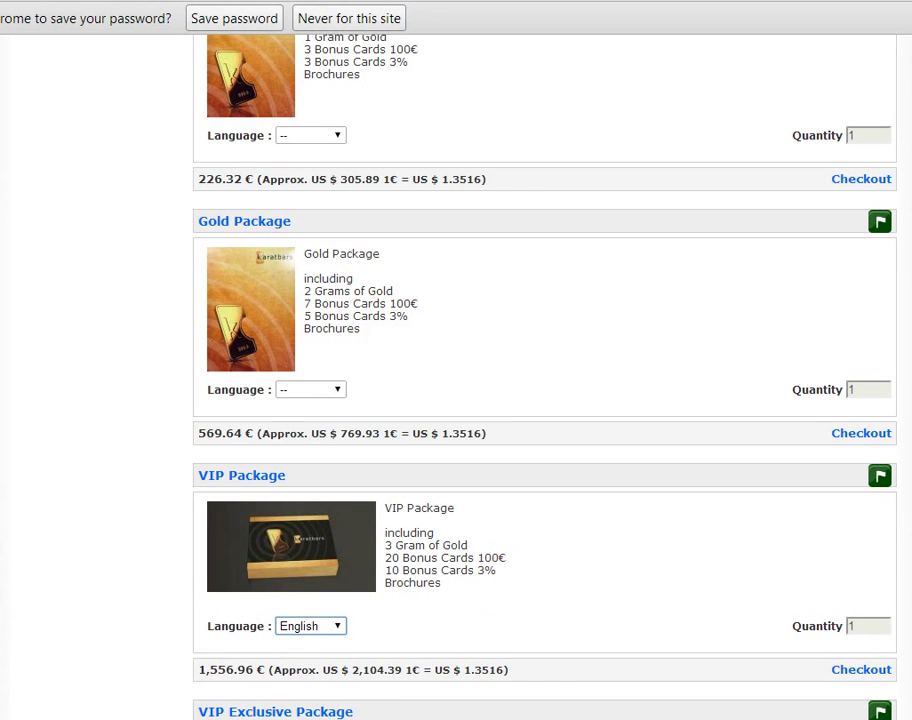
scroll(655, 444, "down", 3)
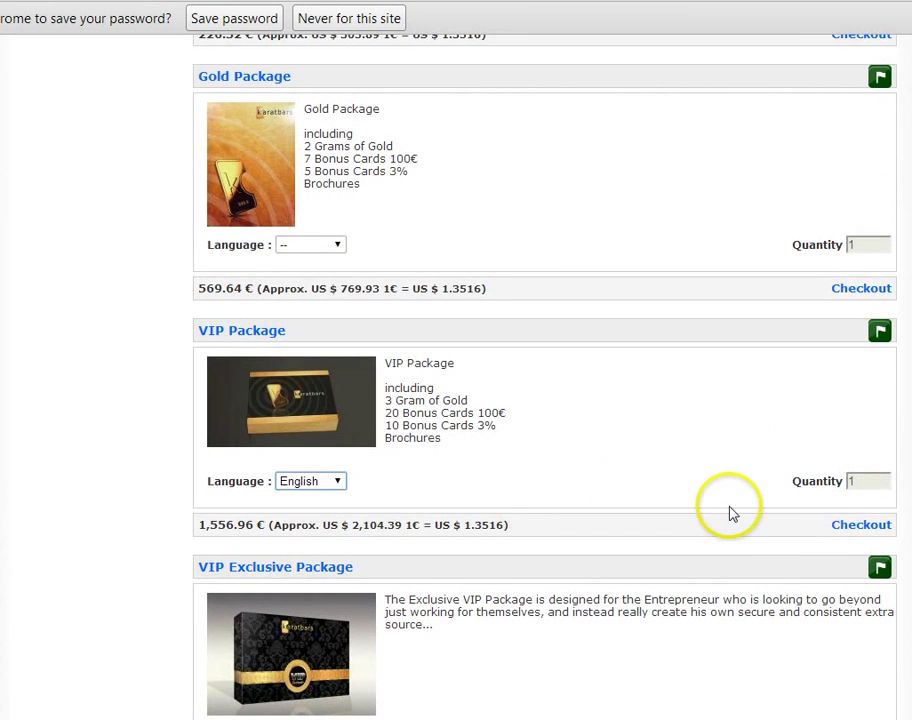
left_click(838, 527)
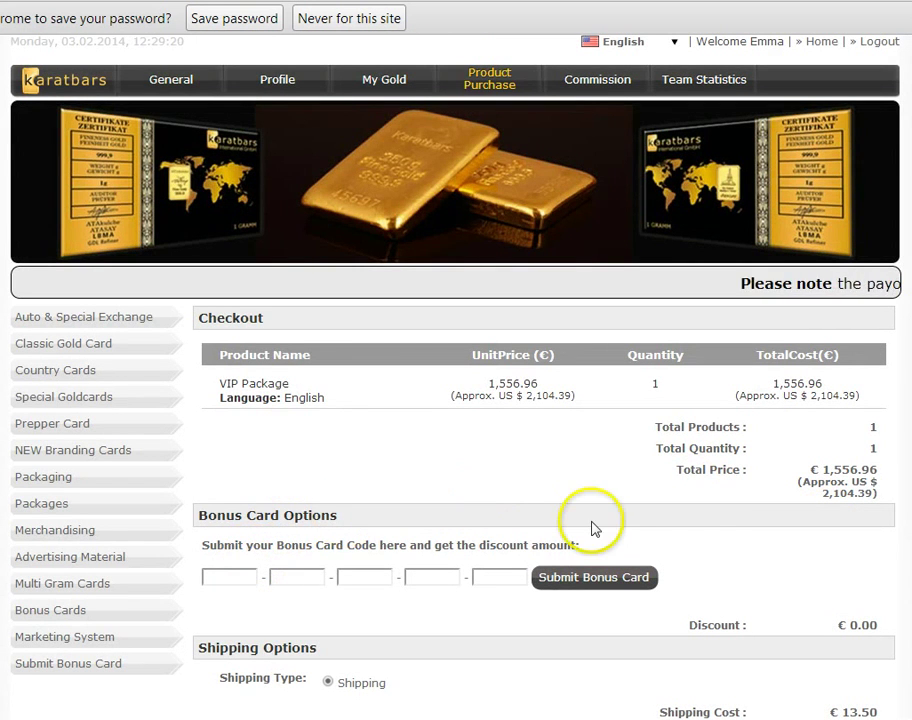
Step: Pay for the VIP Package by credit card and submit the purchase to reach the Payone form
scroll(456, 400, "down", 3)
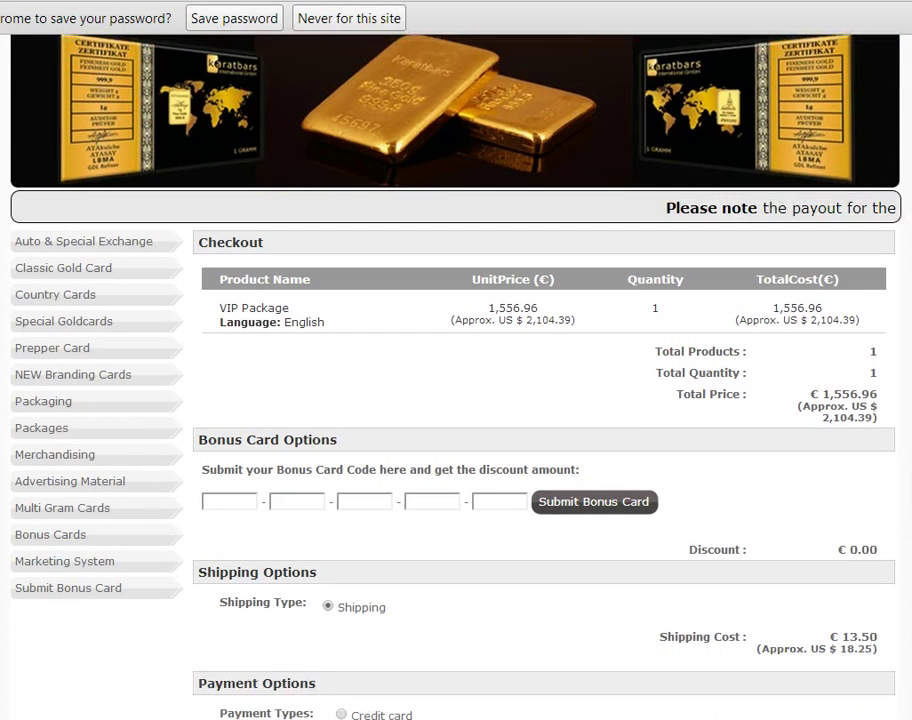
scroll(456, 400, "down", 1)
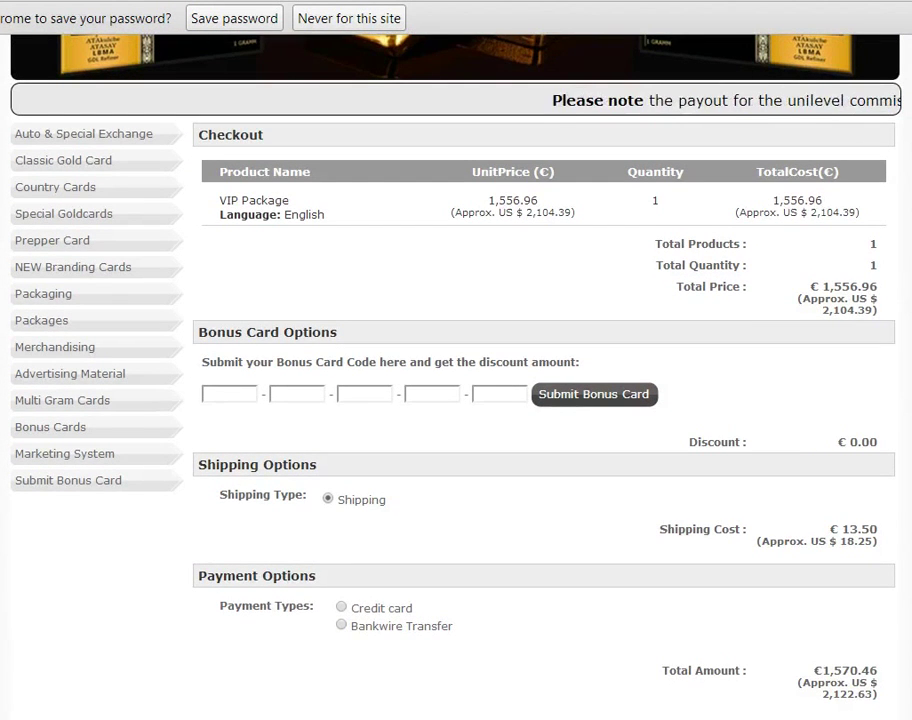
scroll(693, 440, "down", 1)
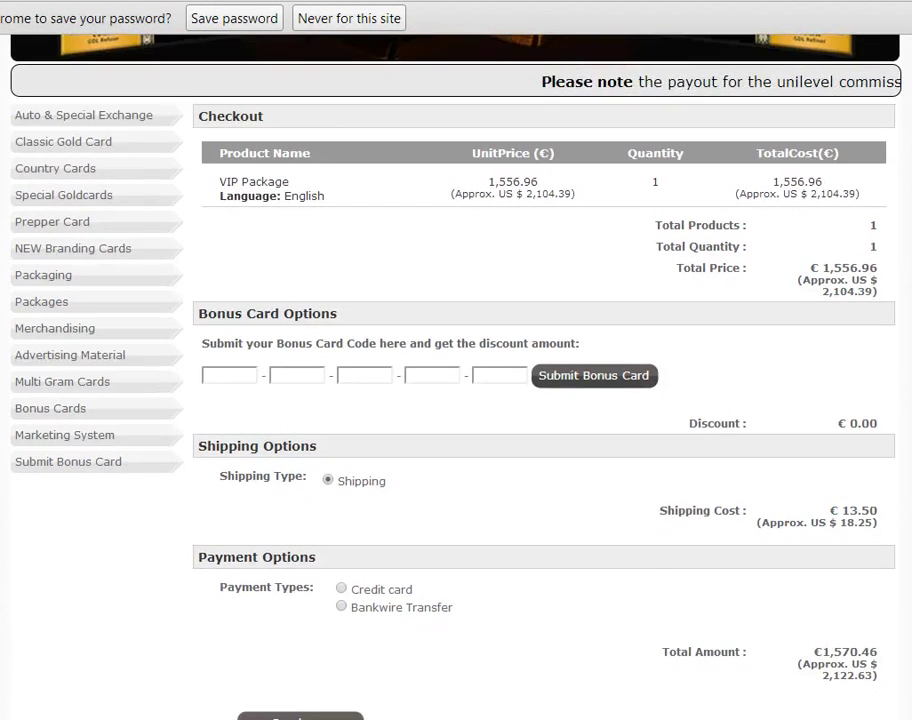
left_click(341, 588)
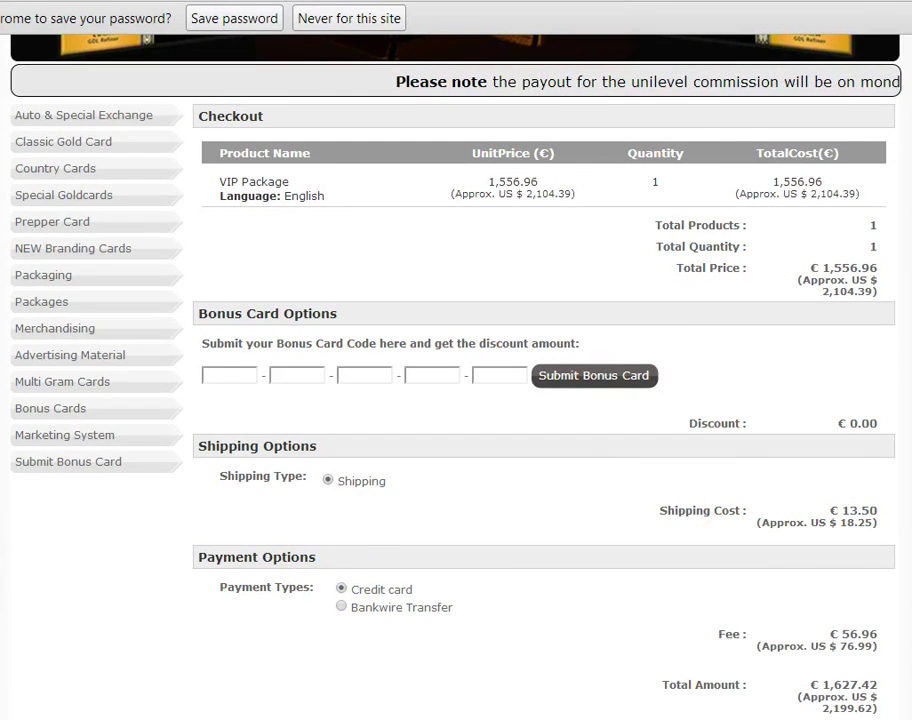
scroll(733, 549, "down", 3)
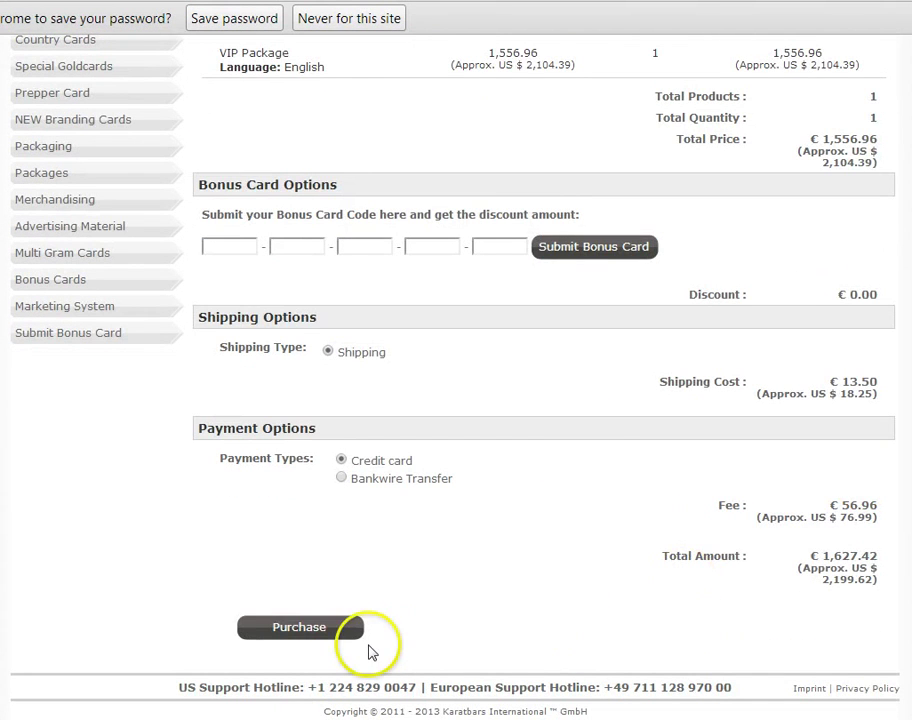
left_click(325, 630)
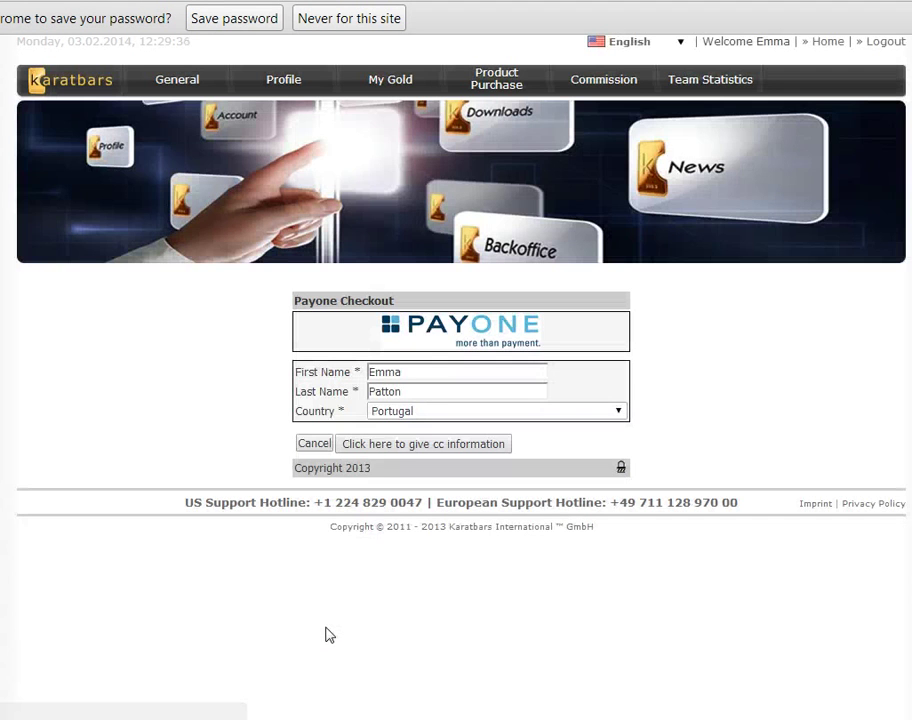
left_click(406, 372)
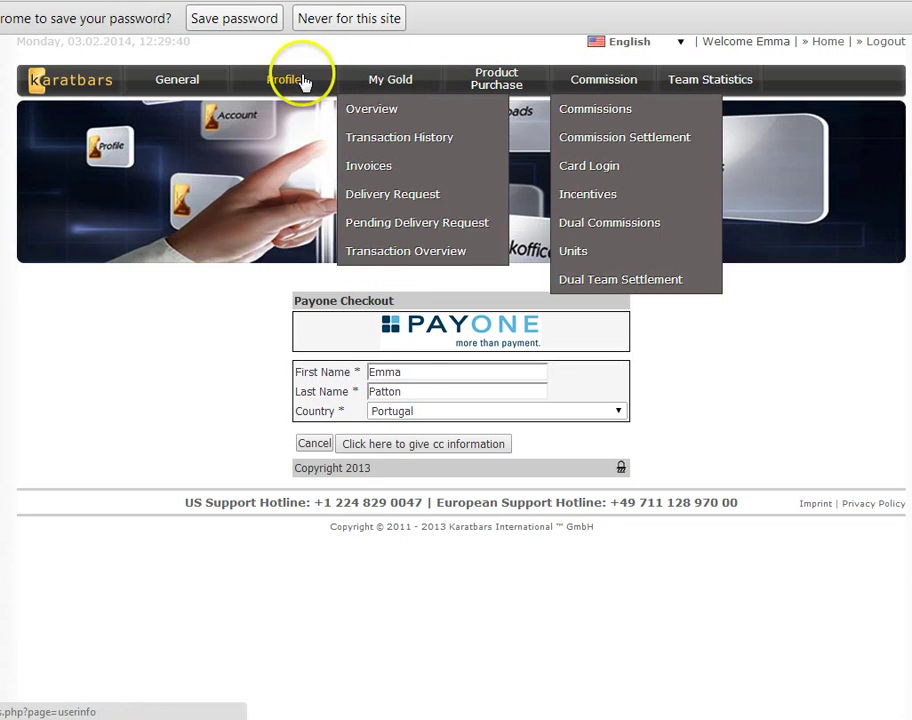
Step: Open the Profile > KYC page and view the document type options without choosing one
mouse_move(279, 81)
left_click(251, 224)
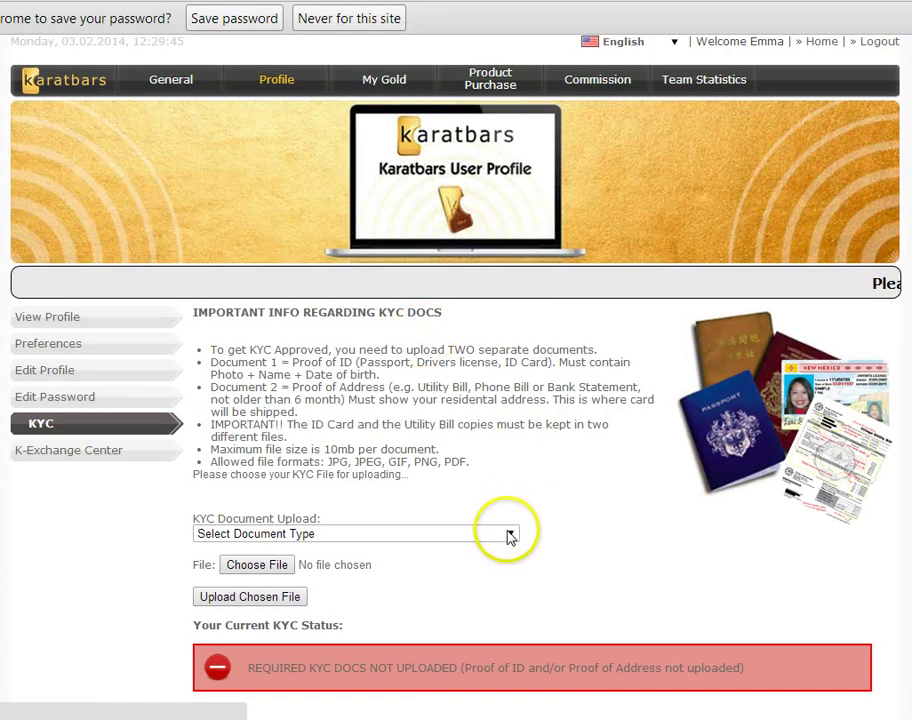
scroll(509, 533, "down", 1)
left_click(511, 478)
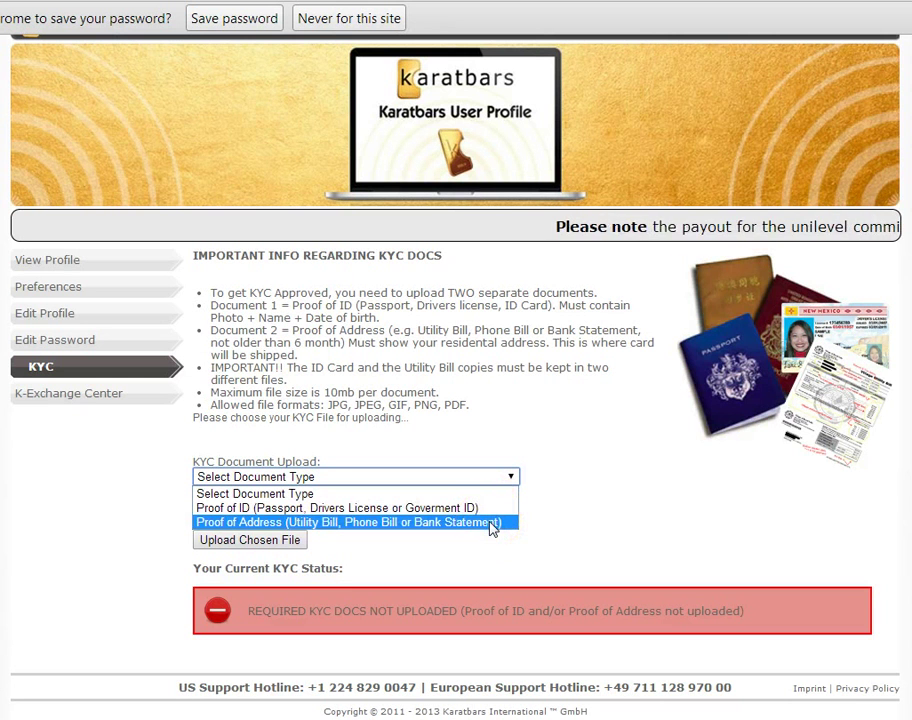
left_click(596, 488)
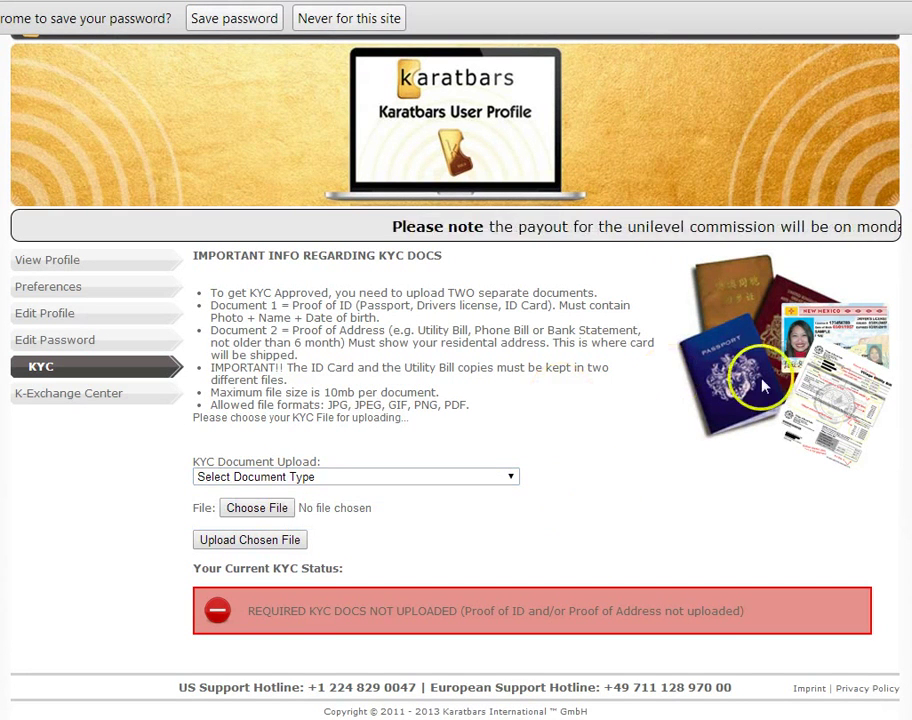
Step: Return to the top of the KYC page and bring up the Team Statistics menu
scroll(456, 380, "up", 1)
scroll(456, 380, "up", 1)
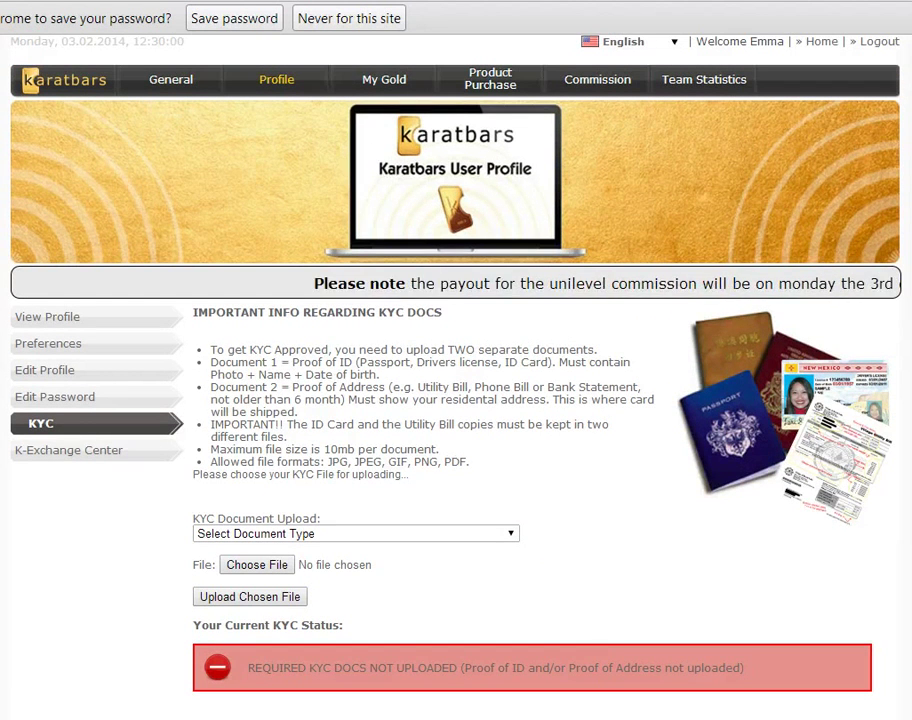
left_click(857, 159)
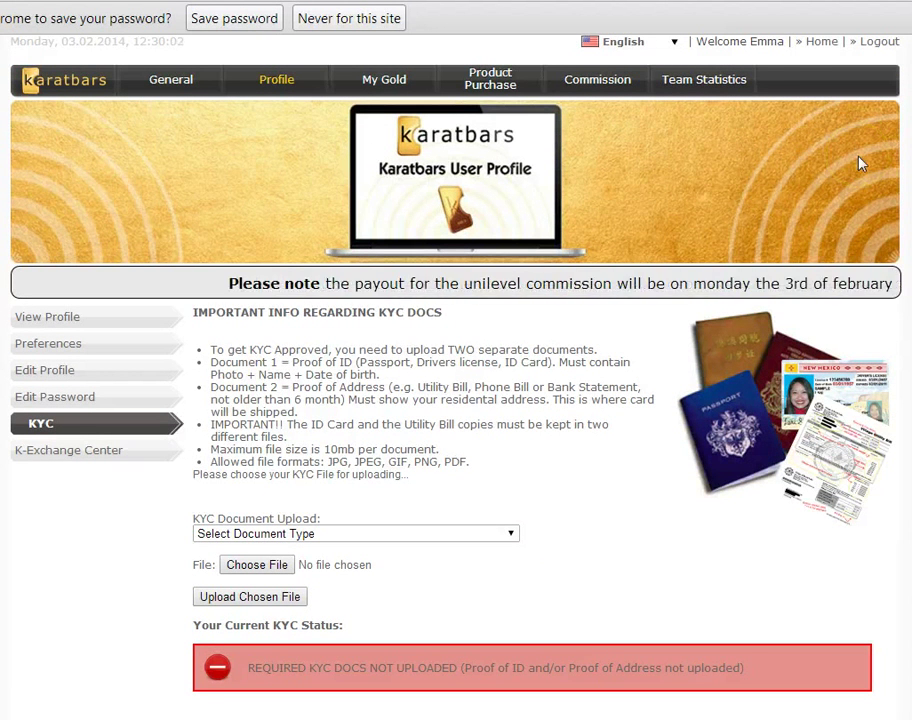
left_click(733, 85)
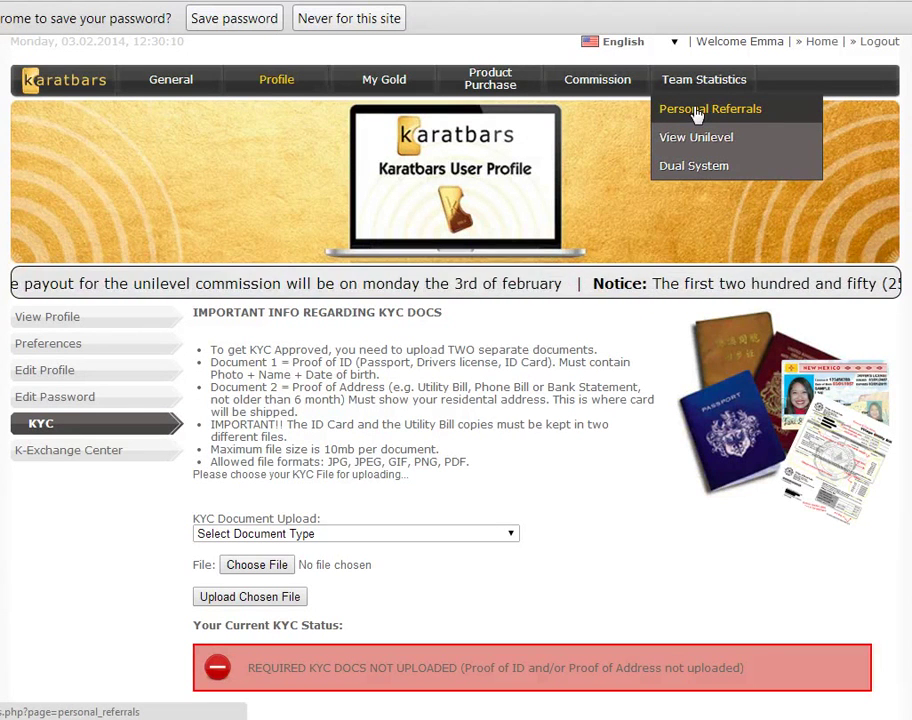
Step: Open Personal Referrals and select the Your Referral Link URL text
left_click(697, 112)
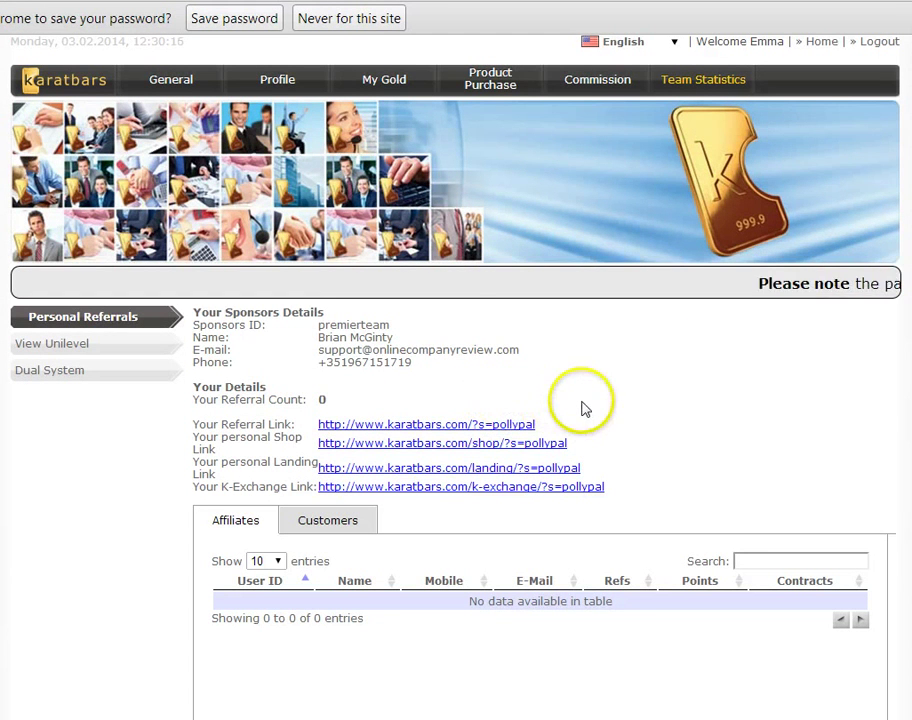
left_click_drag(538, 430, 345, 430)
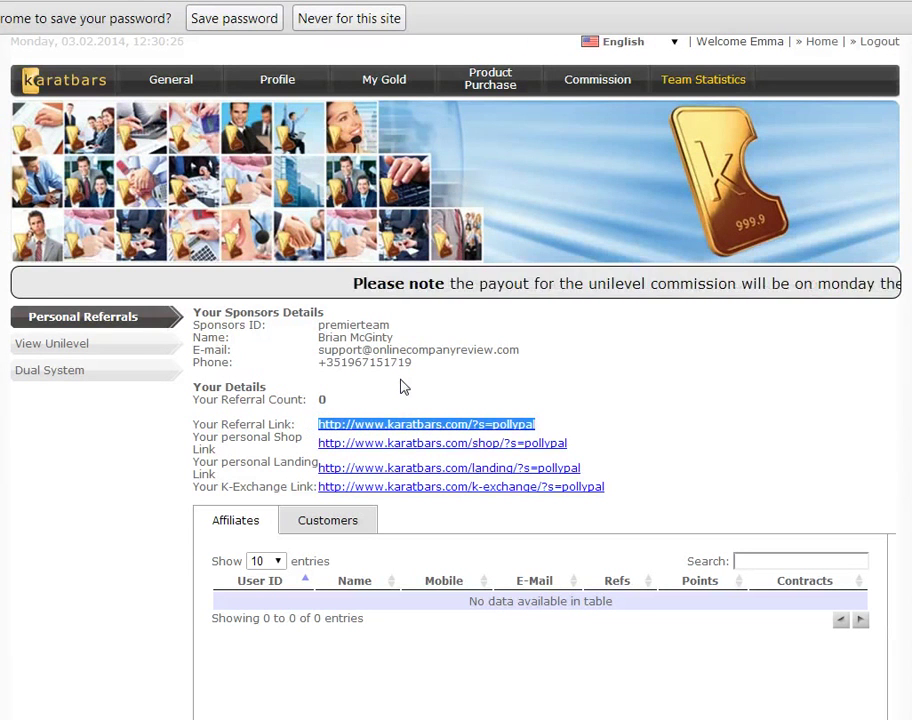
mouse_move(488, 75)
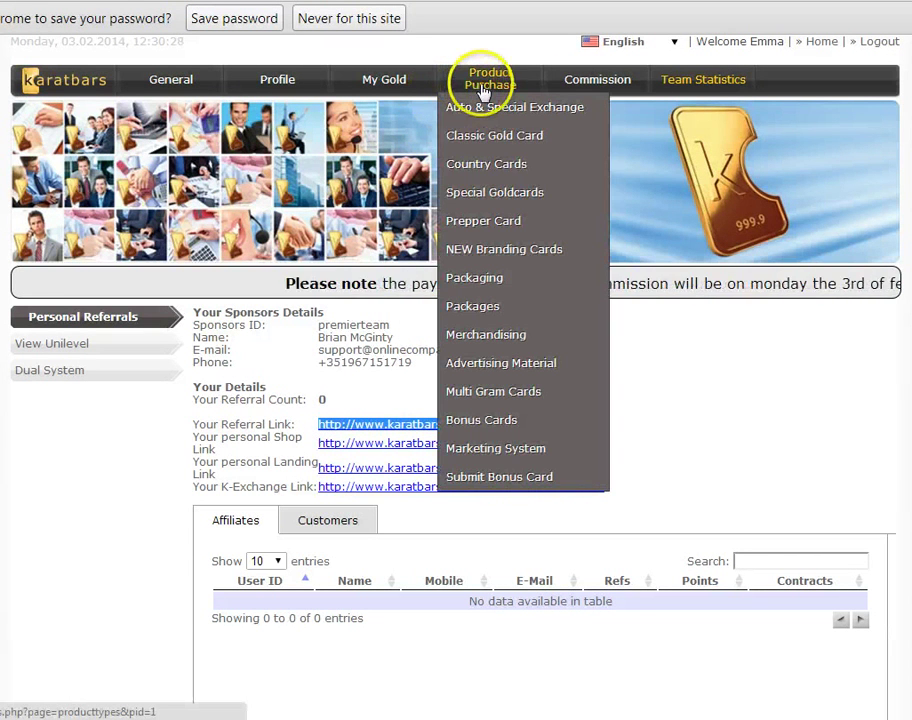
Step: Open the Classic Gold Card listing at 47.32 € and scroll through its products
left_click(481, 143)
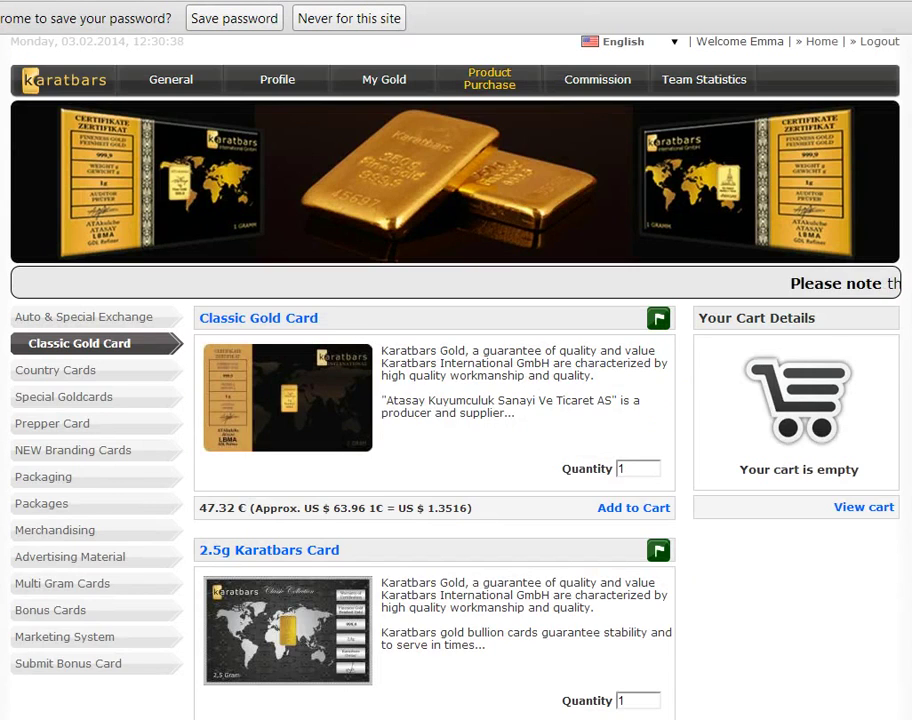
scroll(456, 400, "down", 3)
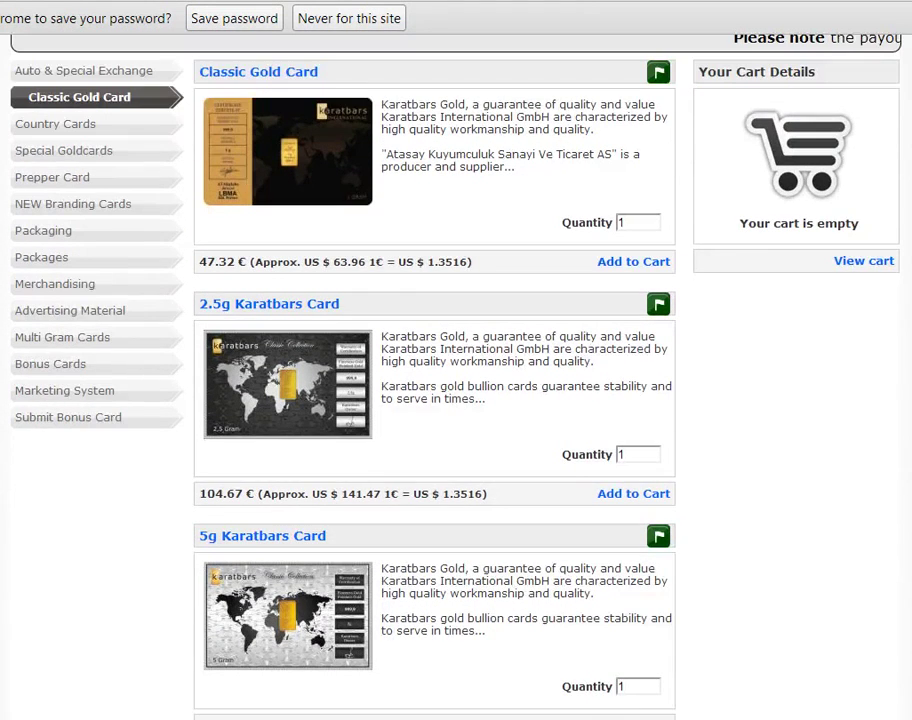
scroll(456, 400, "down", 2)
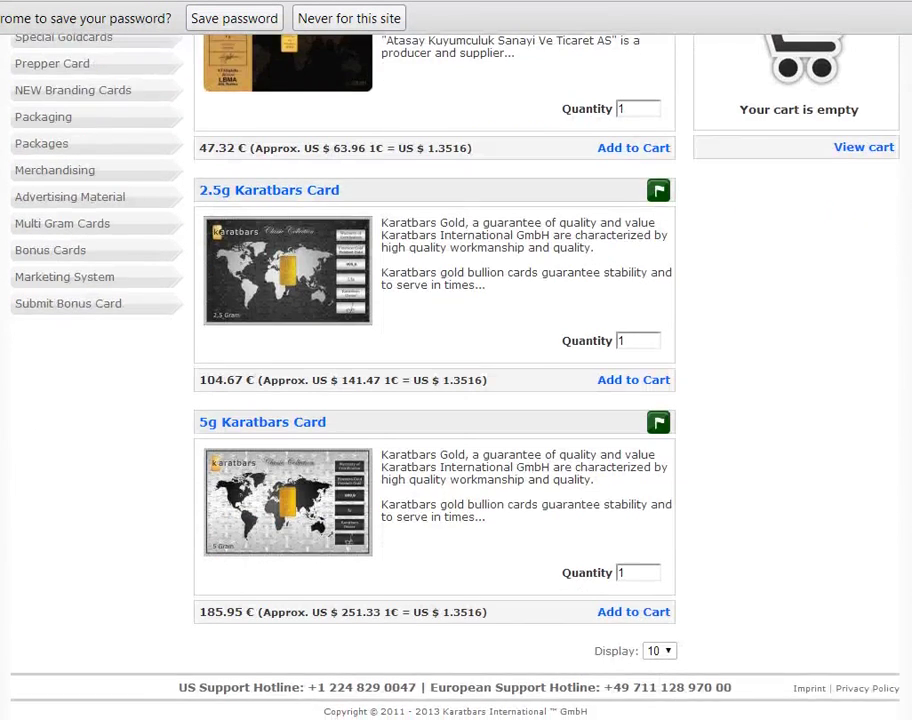
scroll(456, 400, "up", 3)
scroll(456, 400, "up", 2)
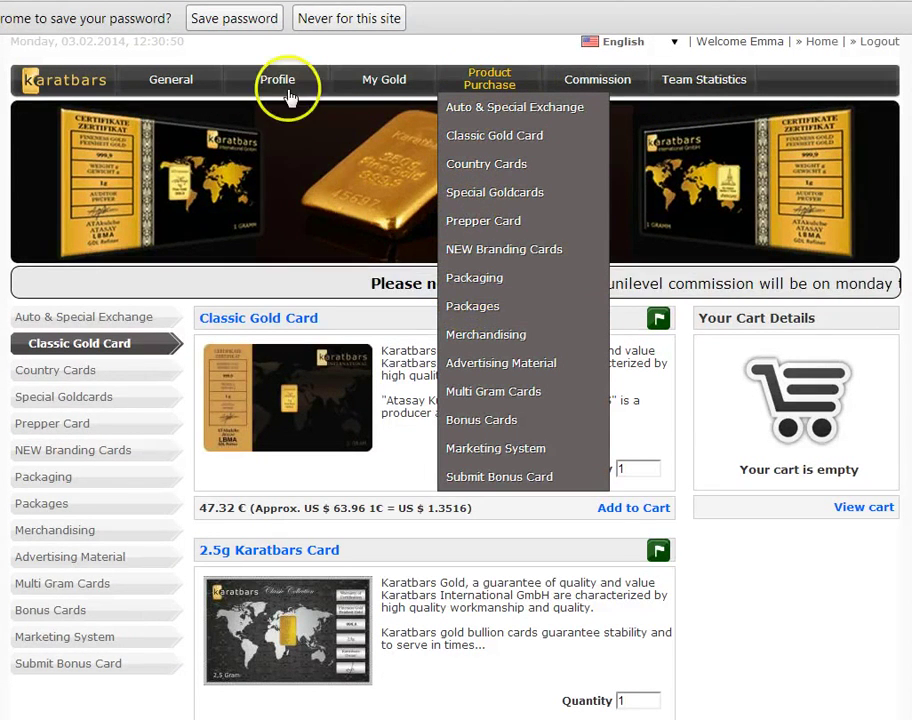
mouse_move(280, 80)
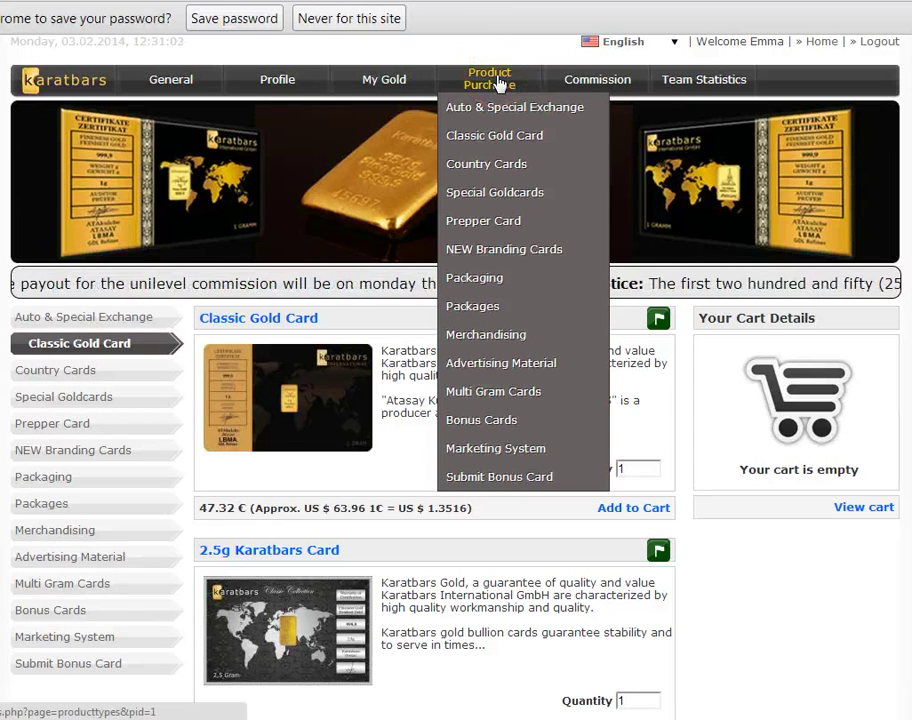
left_click(488, 62)
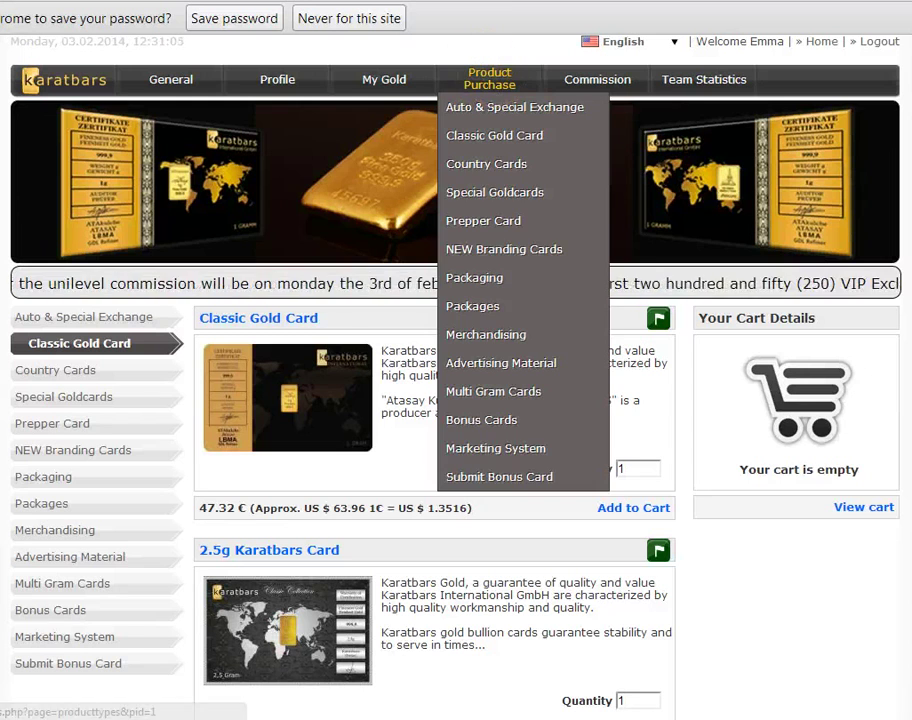